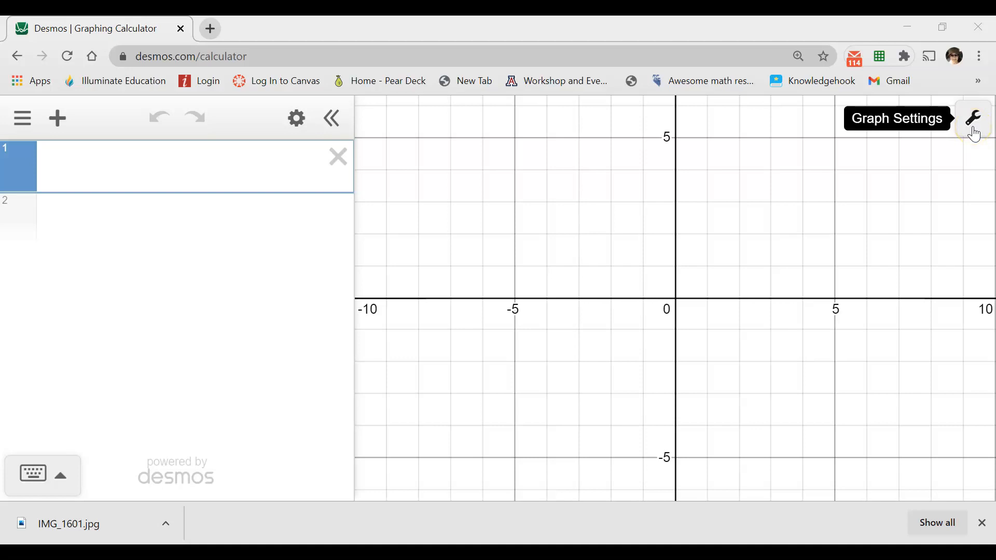
Step: Set the graph's x-axis to run from -2π to 2π with a step of π/2
left_click(976, 134)
scroll(829, 278, "down", 3)
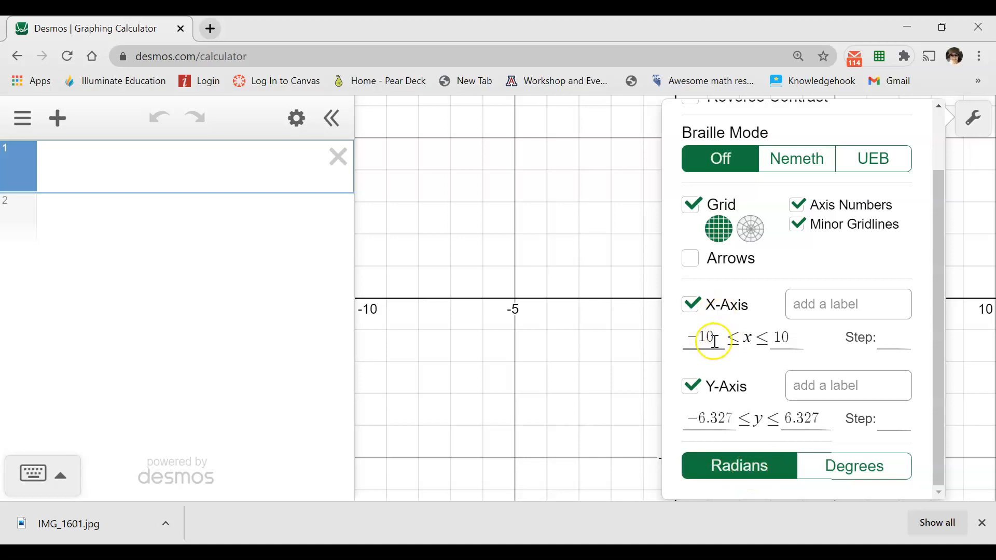
left_click_drag(715, 338, 625, 330)
type("-2pi")
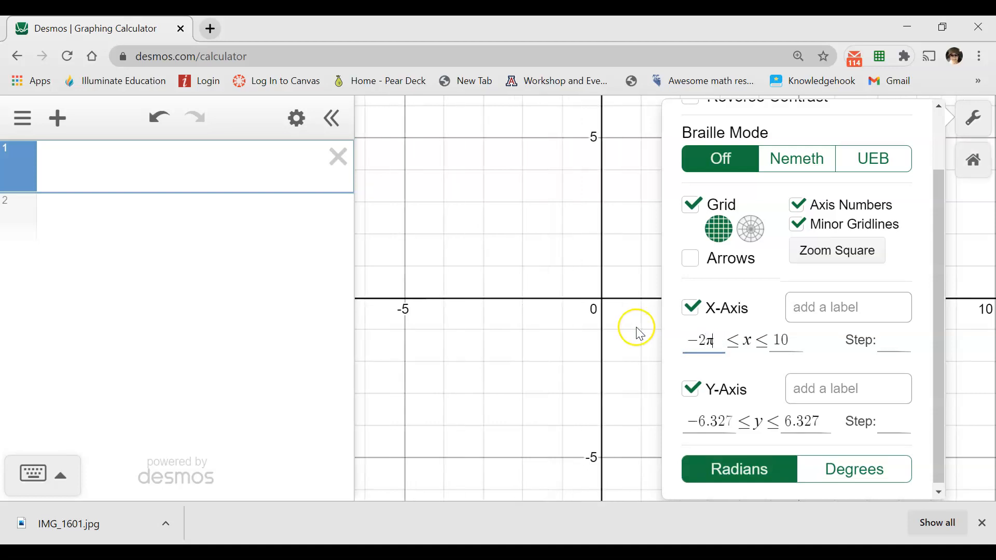
left_click(772, 341)
left_click_drag(773, 341, 801, 340)
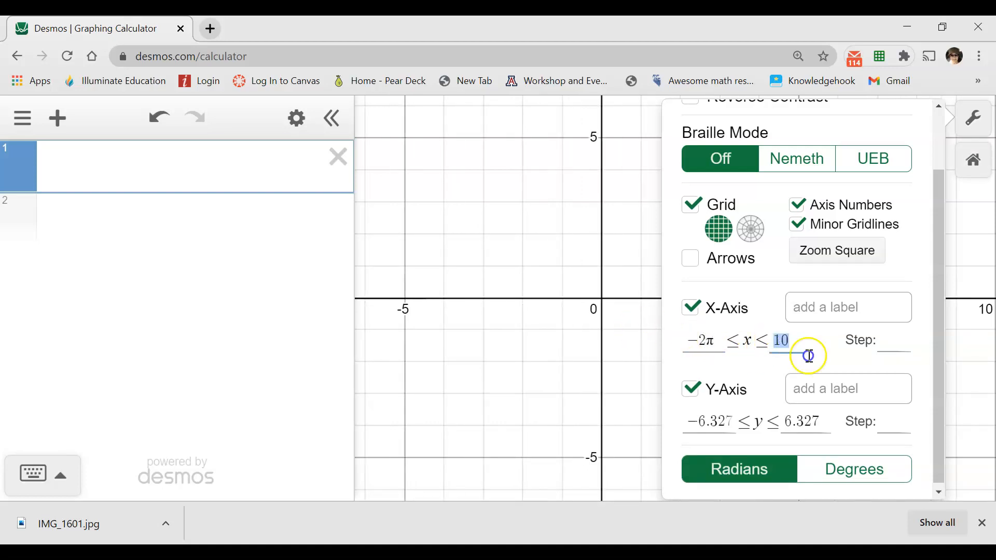
type("2pi")
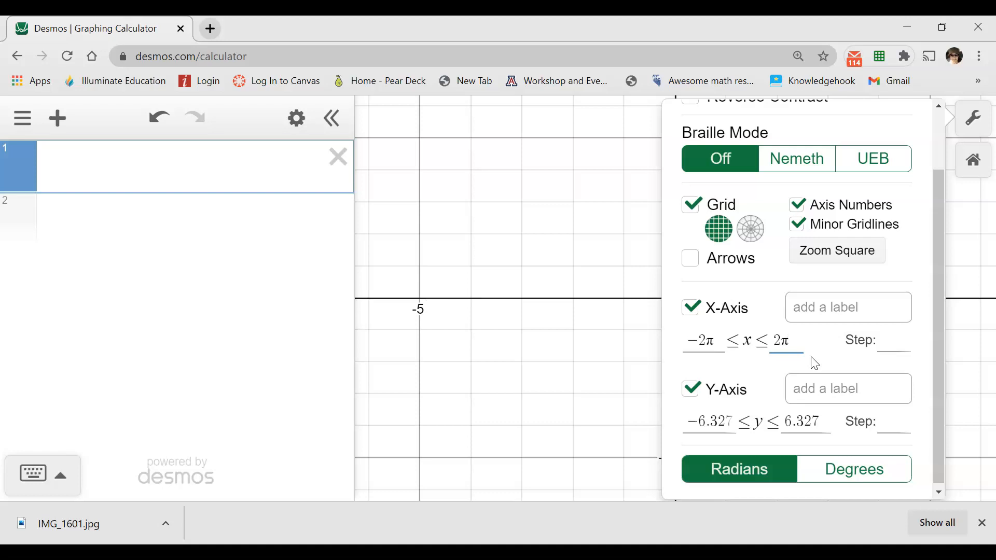
left_click(884, 341)
type("pi/2")
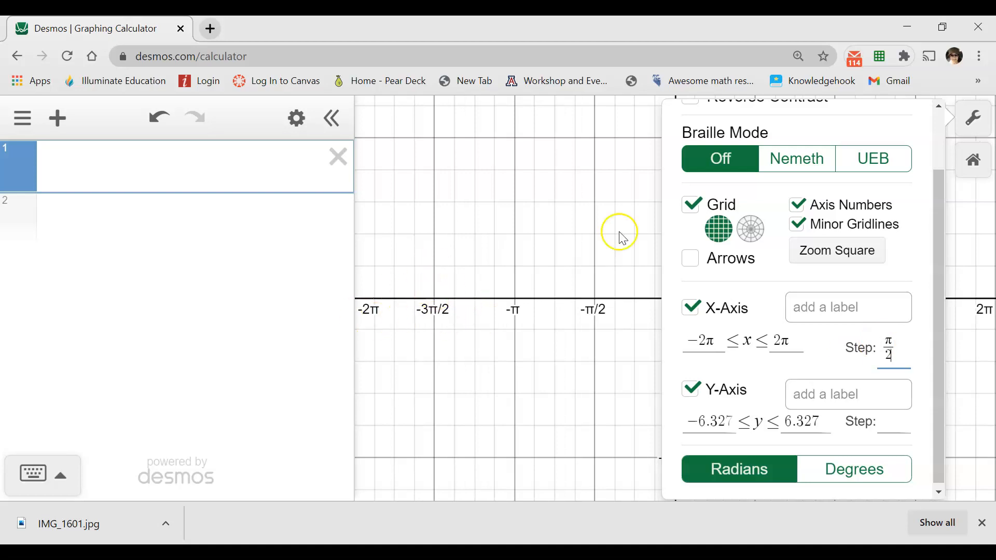
left_click(607, 189)
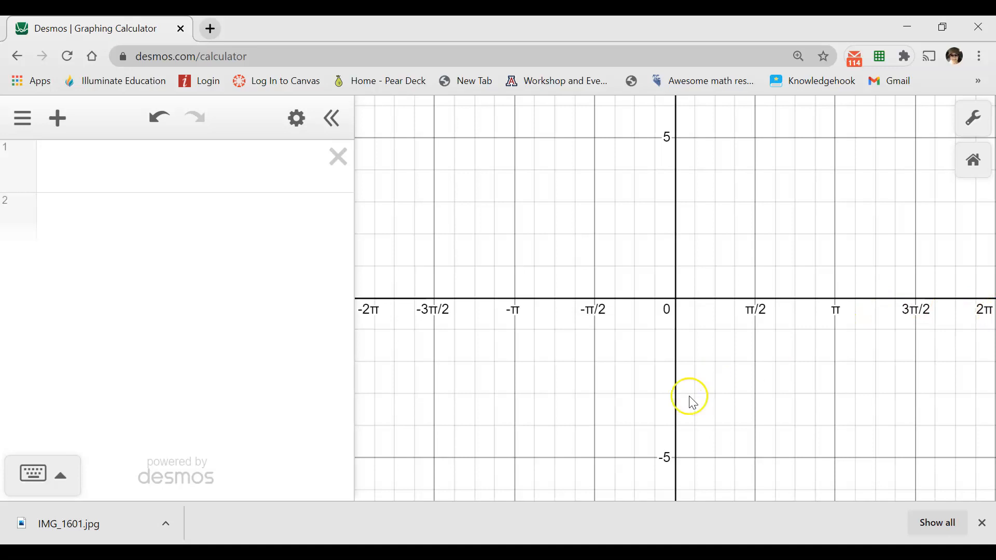
Step: Set the graph's y-axis to run from -10 to 10 with a step of 1
left_click(973, 122)
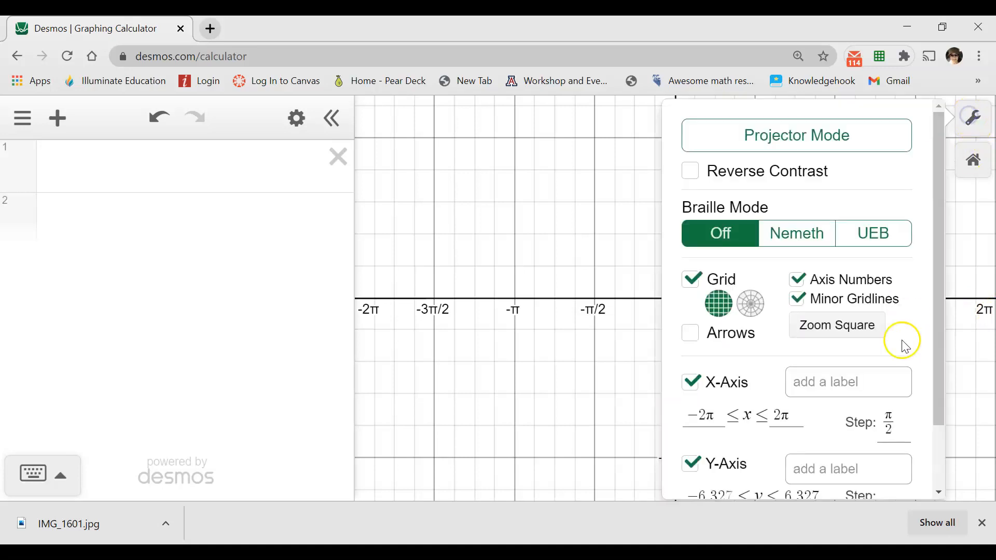
scroll(801, 411, "down", 2)
left_click_drag(697, 421, 782, 415)
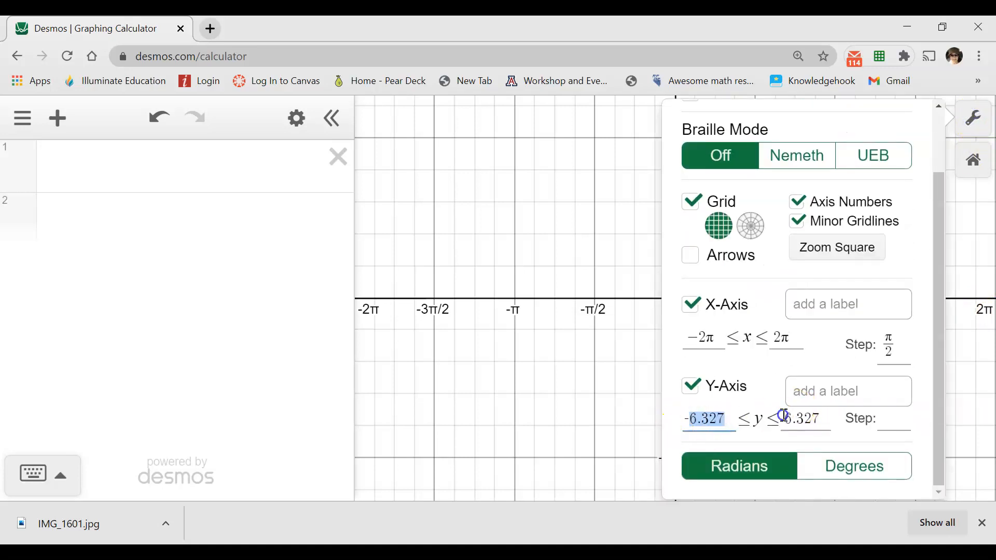
type("10")
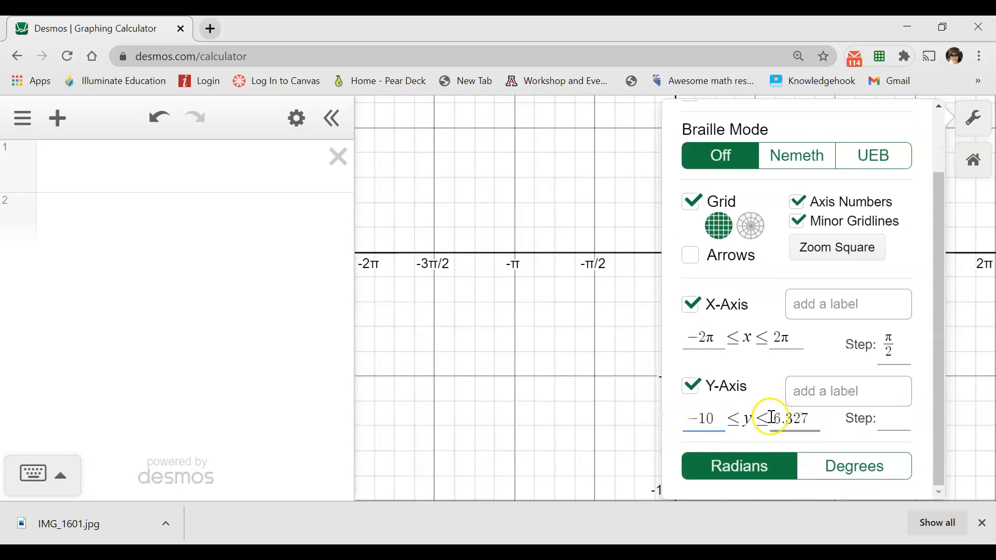
left_click_drag(783, 418, 820, 424)
type("10")
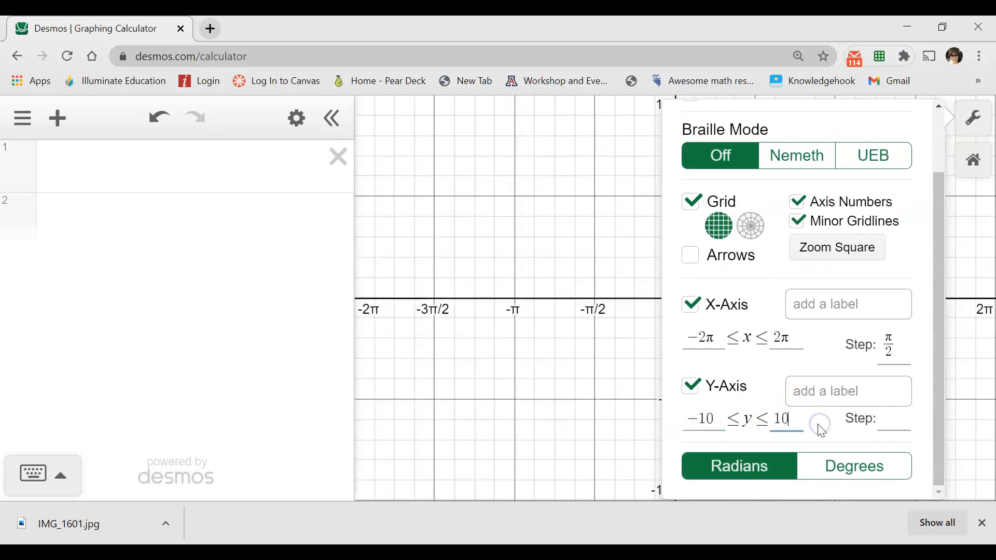
left_click(909, 418)
type("1")
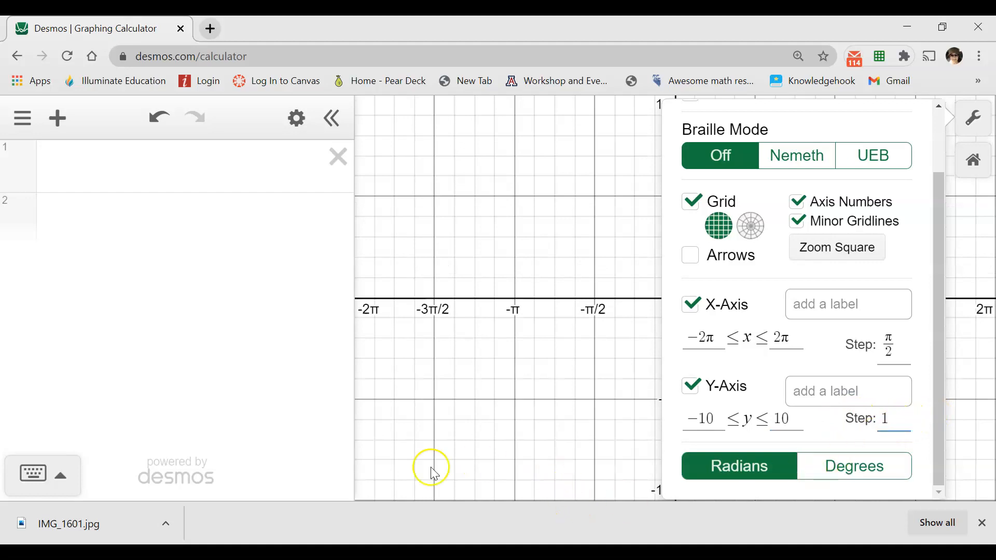
left_click(548, 423)
Step: Try zooming the graph out and shifting it slightly
scroll(621, 334, "down", 3)
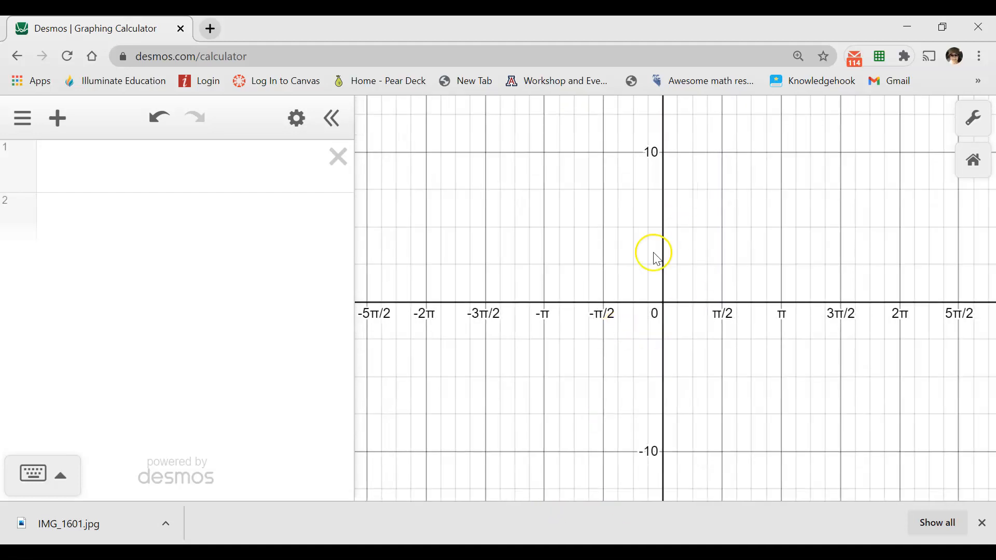
scroll(664, 325, "up", 1)
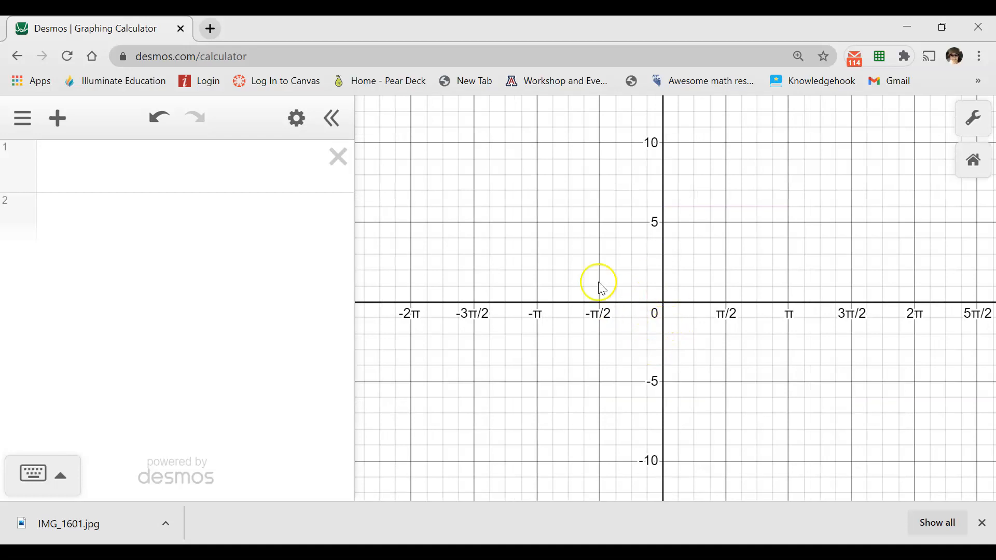
mouse_move(805, 385)
left_mouse_down()
mouse_move(774, 387)
mouse_move(787, 381)
left_mouse_up()
Step: Restore the x-axis bounds to -2π and 2π in the graph settings
left_click(973, 134)
left_click(716, 411)
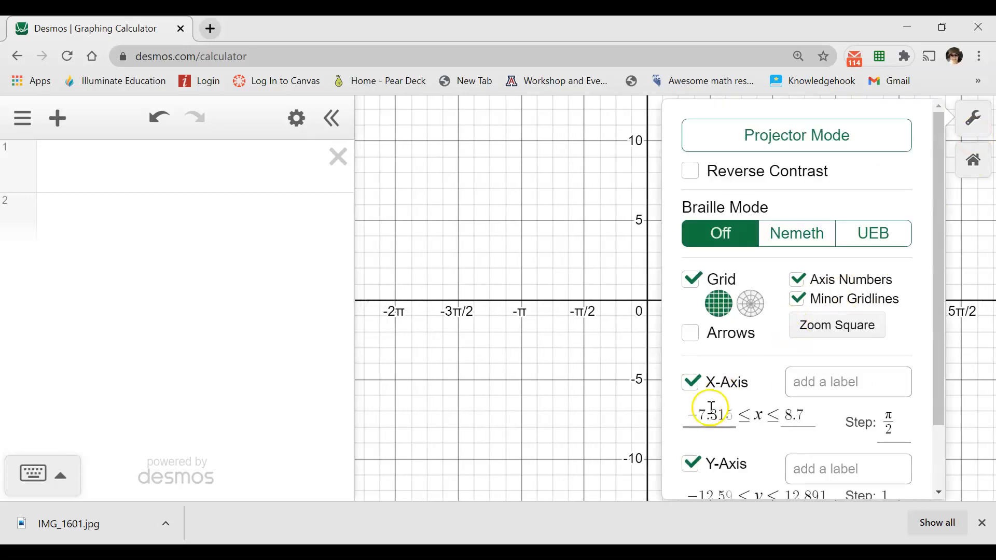
left_click_drag(690, 415, 732, 419)
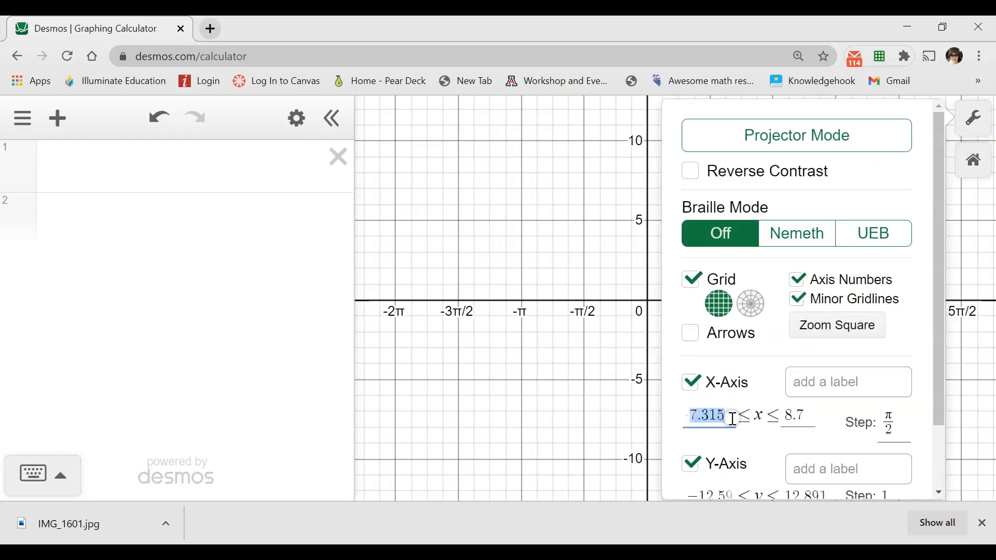
type("2pi")
left_click(740, 392)
left_click_drag(773, 416, 812, 421)
type("2pi")
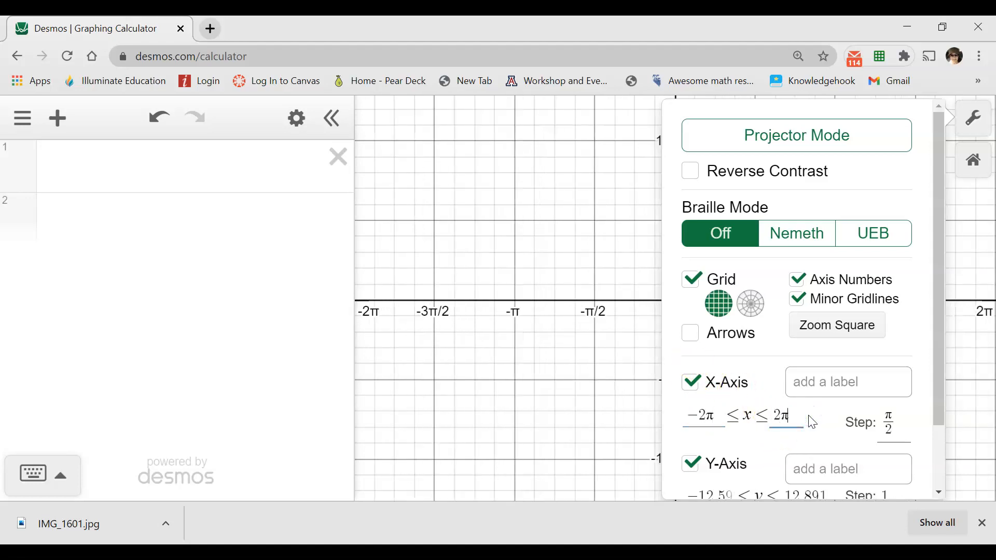
Step: Restore the y-axis bounds to -10 and 10 and return to the graph
scroll(758, 410, "down", 2)
left_click_drag(690, 418, 735, 417)
type("-10")
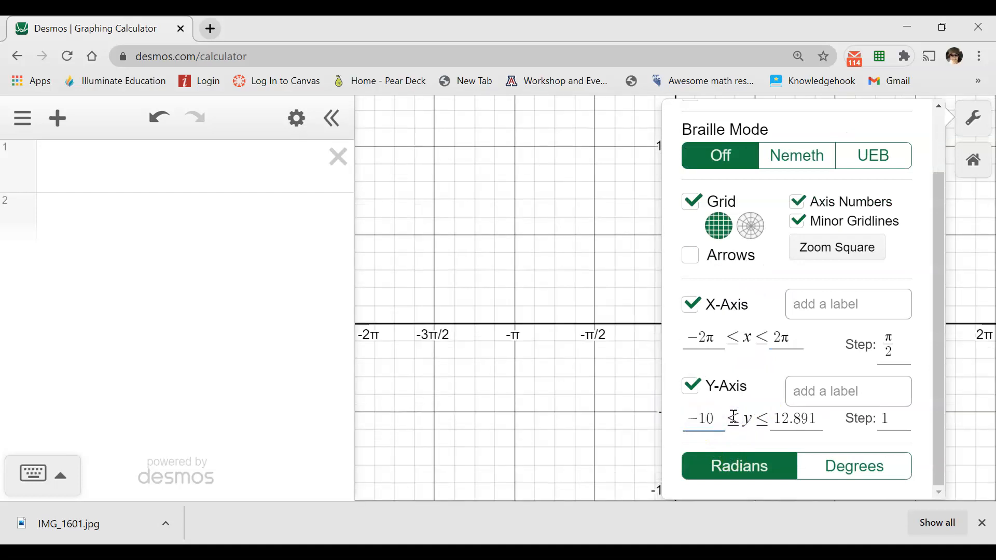
left_click_drag(772, 419, 818, 424)
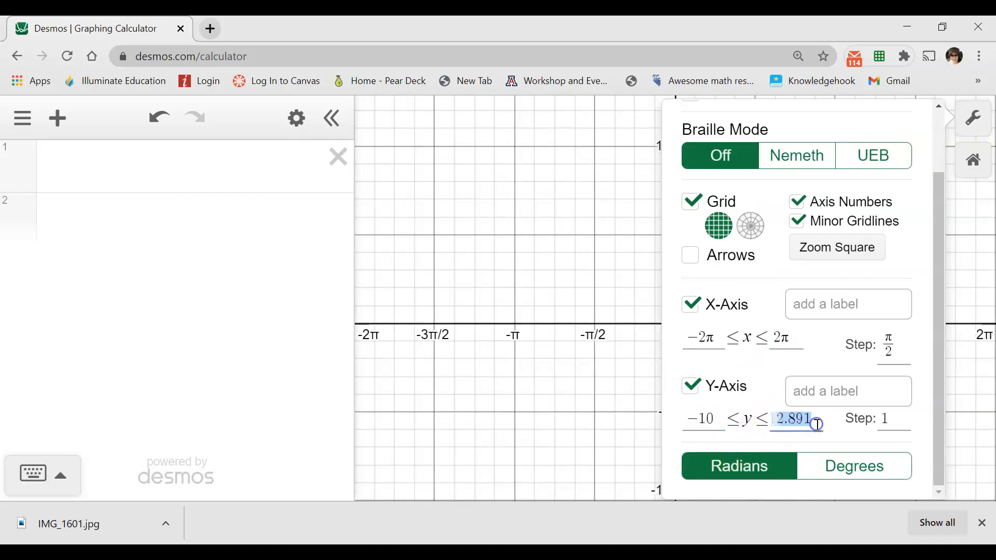
type("10")
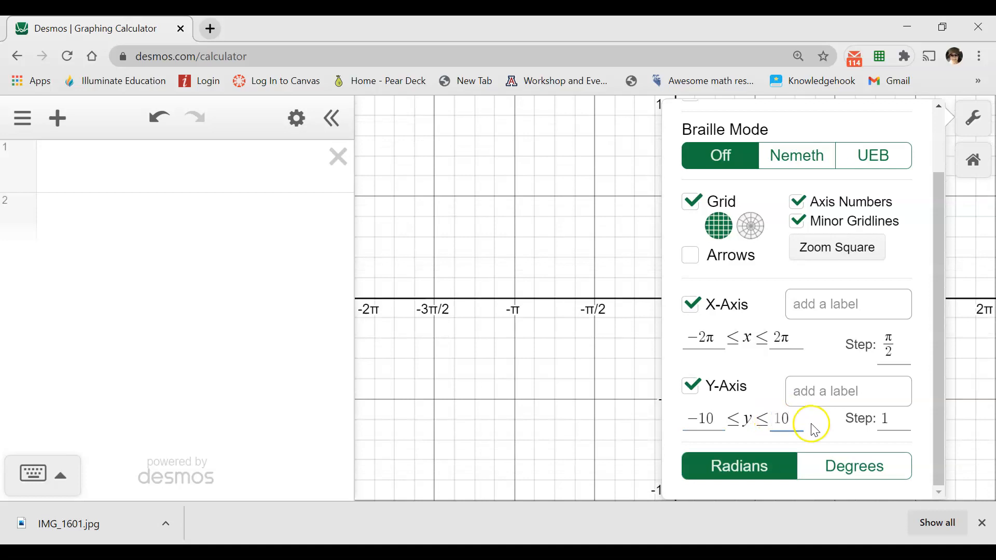
left_click(570, 252)
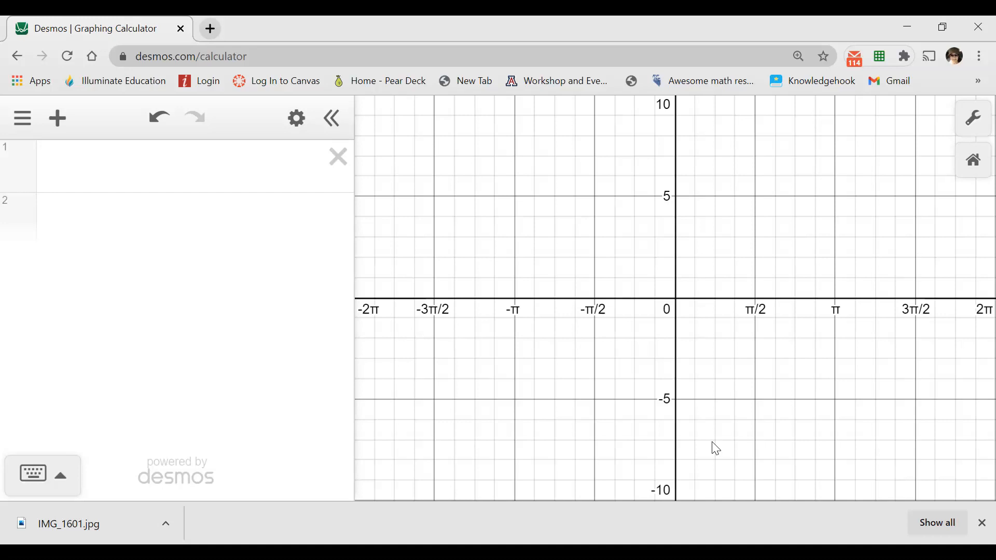
Step: Define the list n = [-10,...10] in the first expression
left_click(633, 541)
left_click(116, 183)
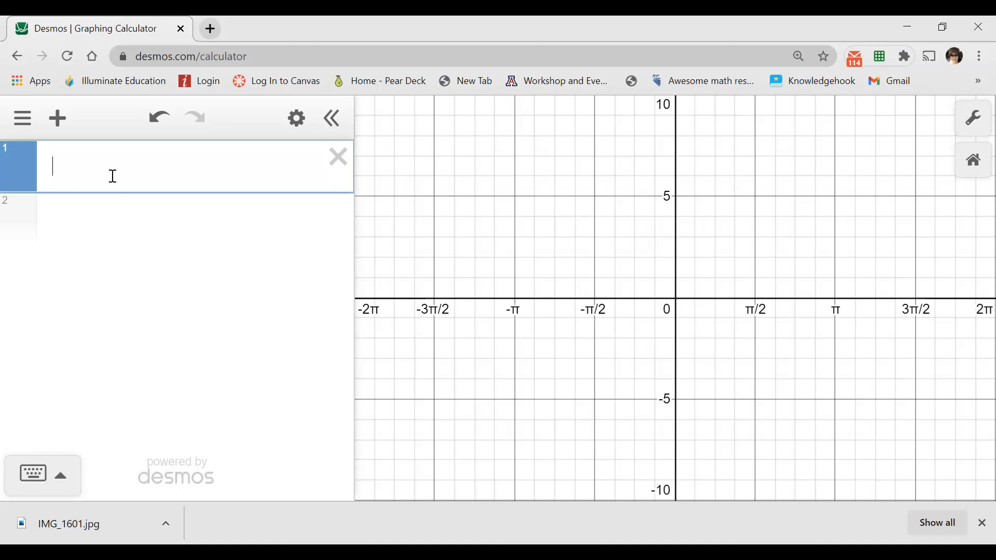
type("n=")
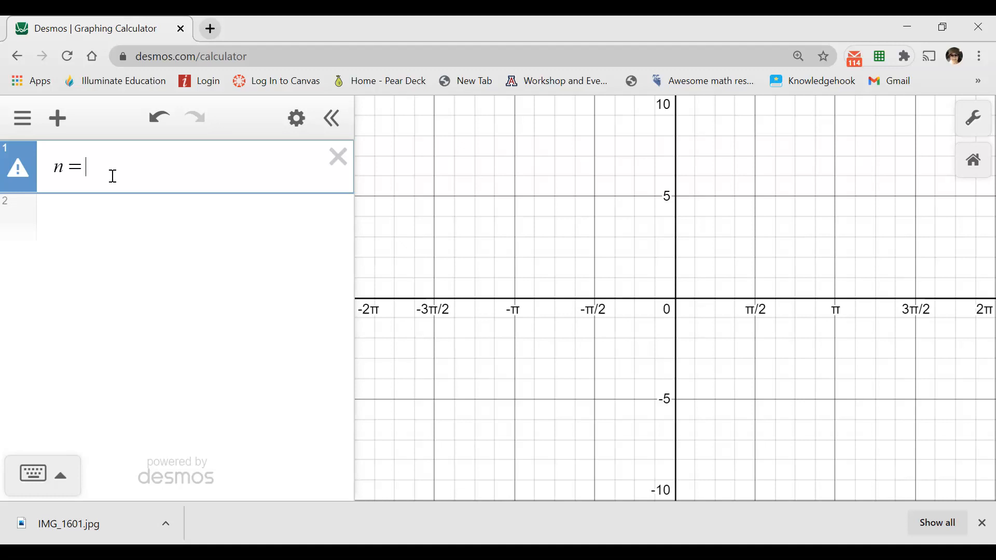
type("[")
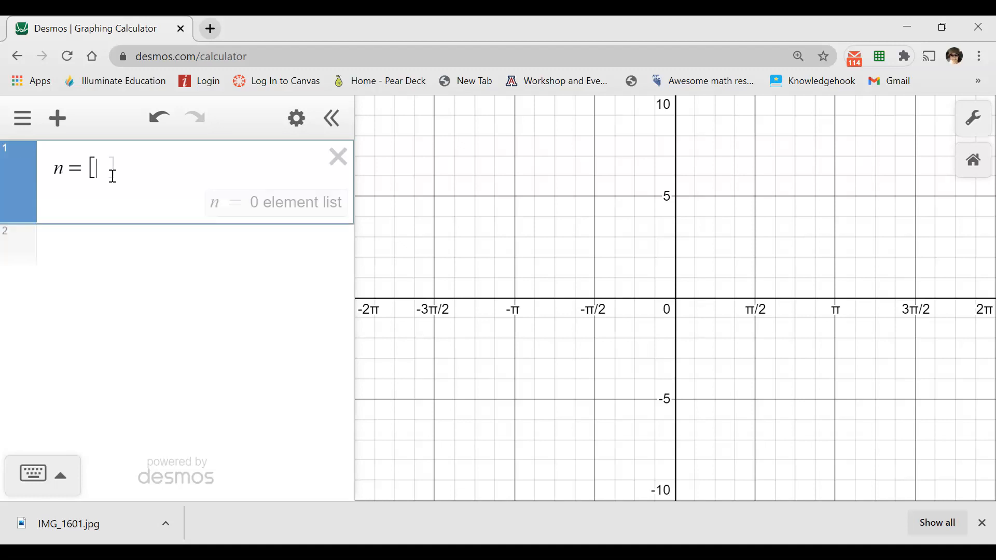
type("-10")
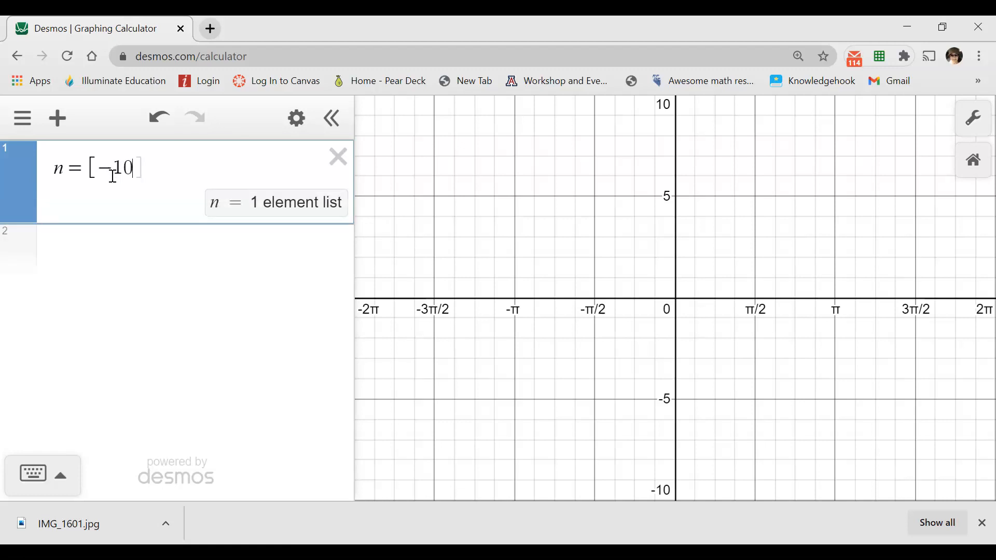
type(",")
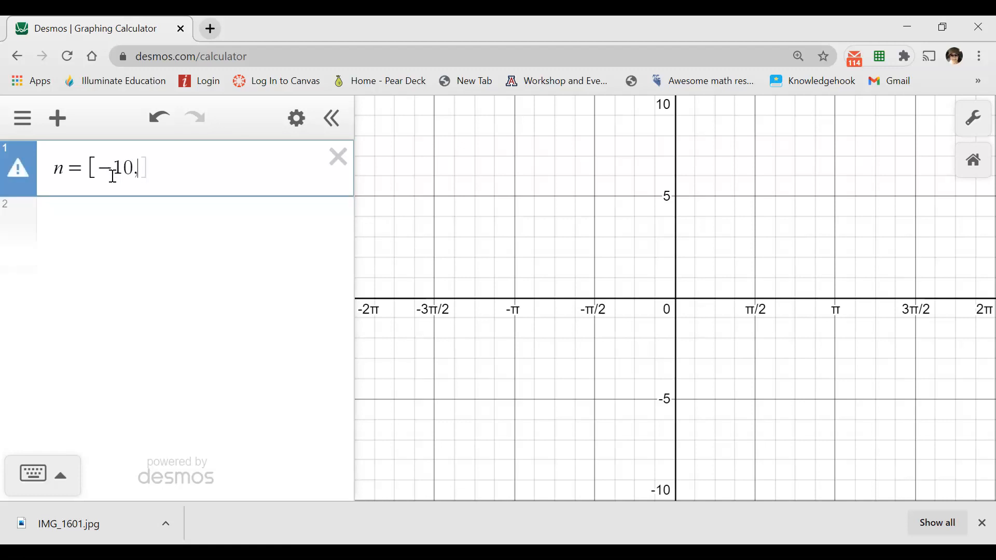
type("...10")
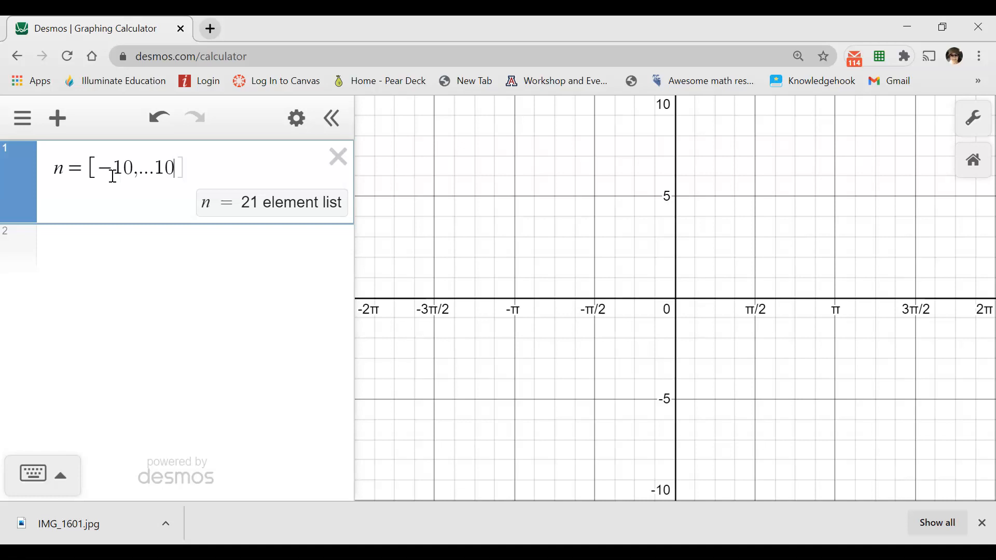
Step: Graph the family of vertical lines x = πn in the second expression
left_click(72, 252)
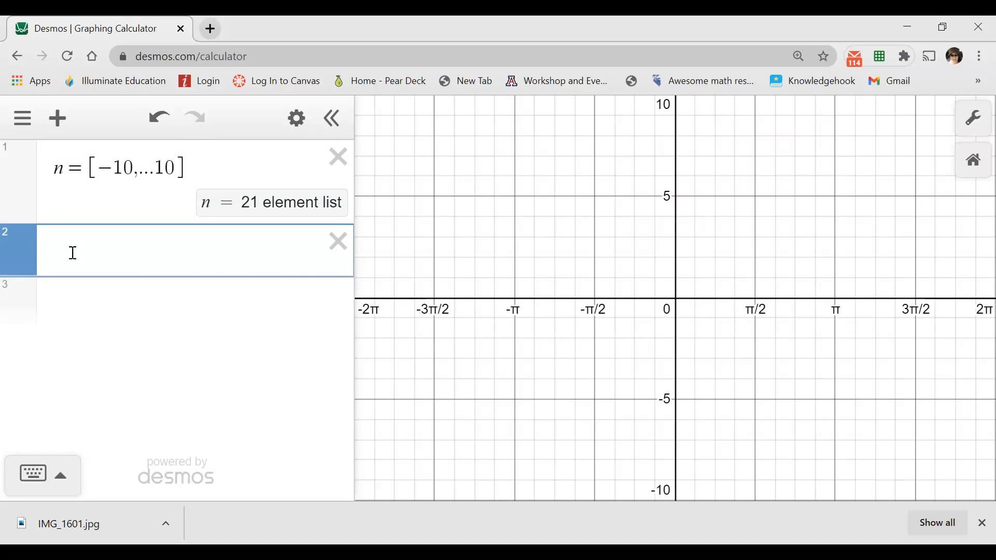
type("x")
type("=pi")
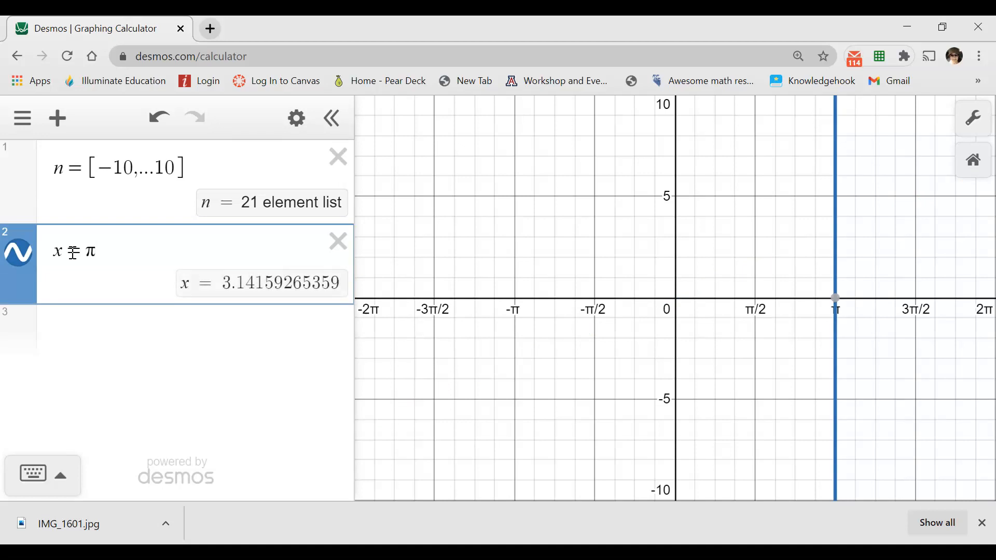
left_click(761, 235)
left_click(159, 272)
type("n")
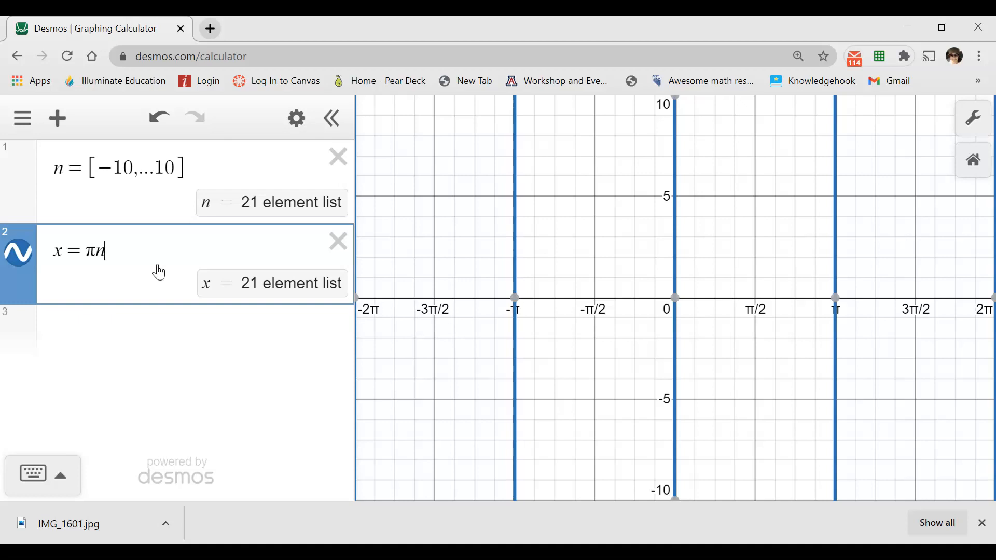
left_click(148, 262)
Step: Style the x = πn lines as dashed with a line thickness of 1.5
scroll(626, 288, "down", 3)
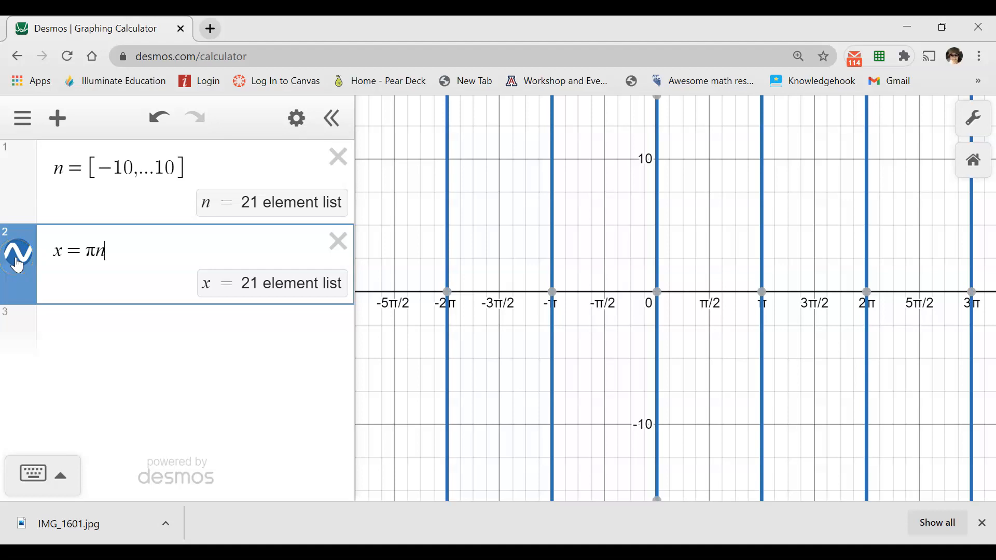
left_click(17, 265)
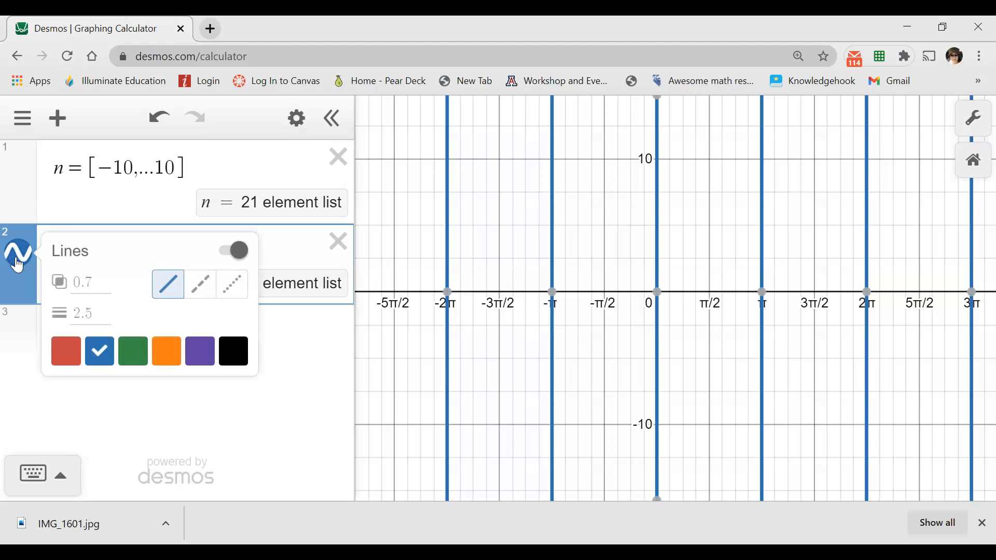
left_click(200, 283)
left_click(94, 314)
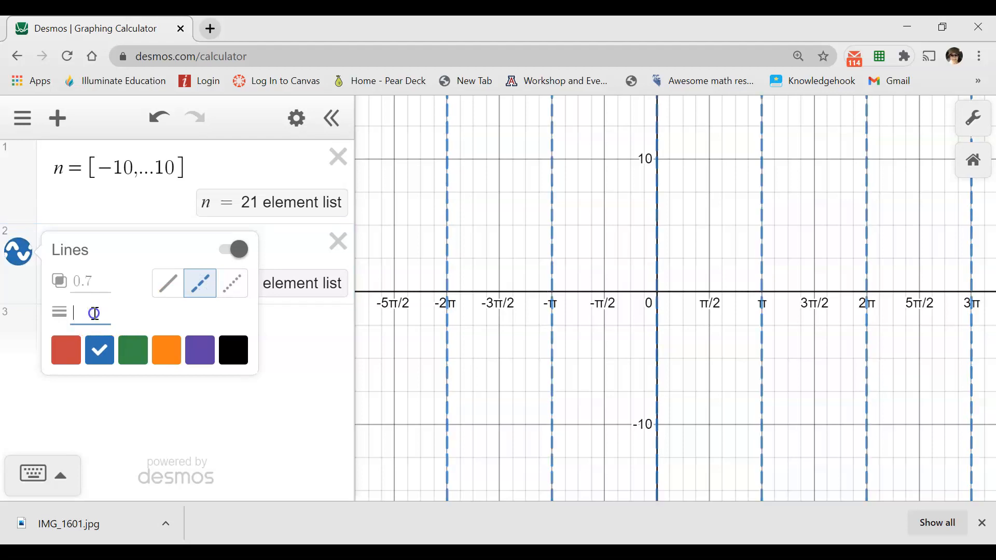
left_click(60, 312)
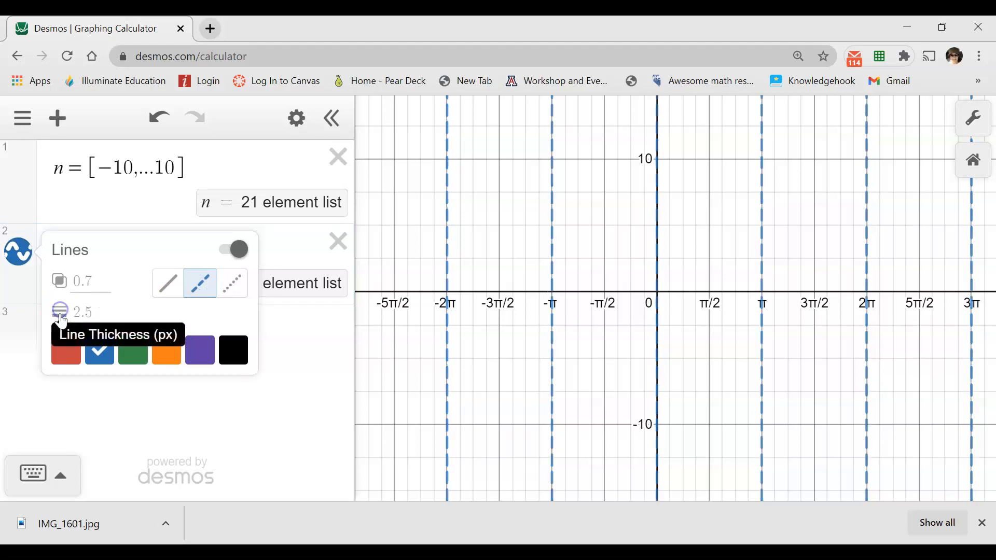
left_click(82, 313)
type("1")
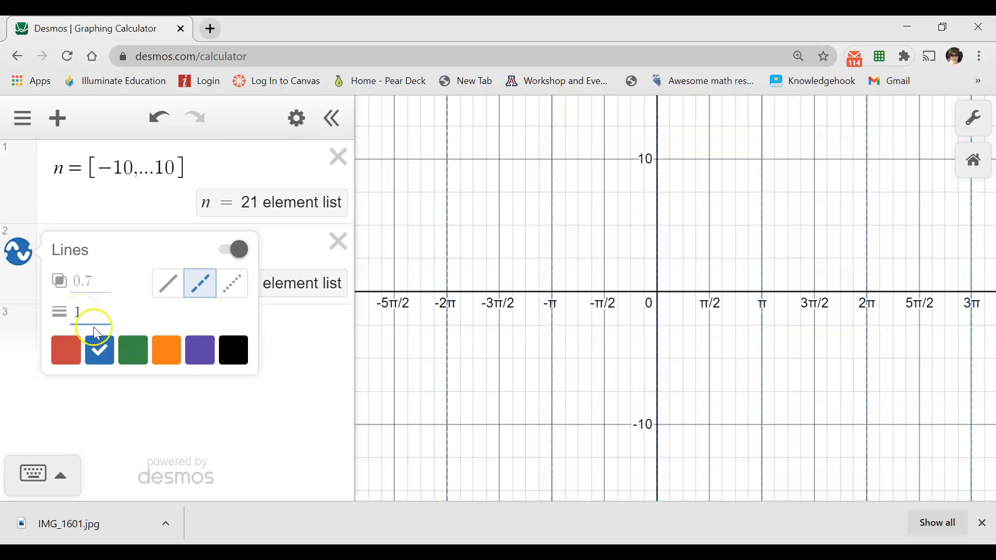
left_click(83, 315)
type(".5")
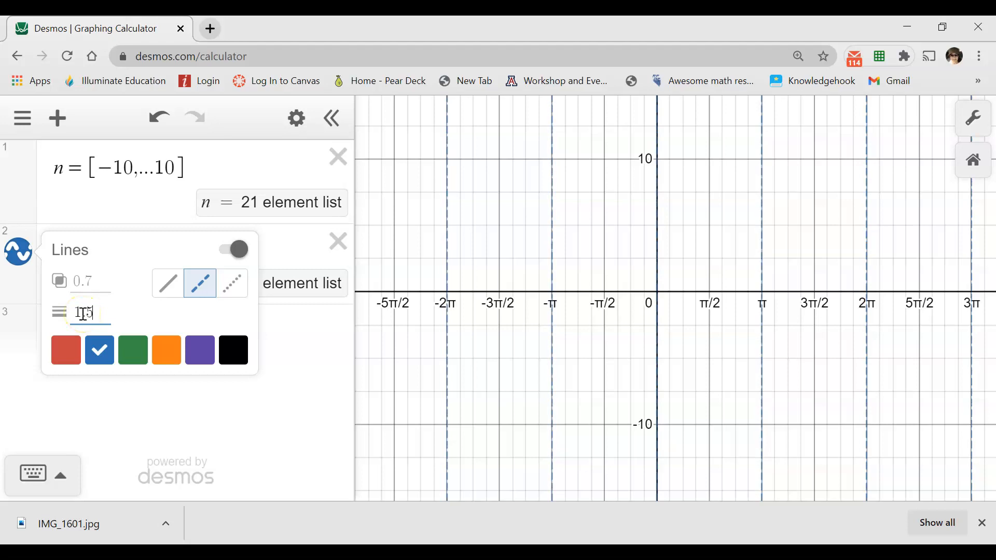
Step: Graph the function f(x) = 1/tan x in the third expression
scroll(694, 370, "up", 3)
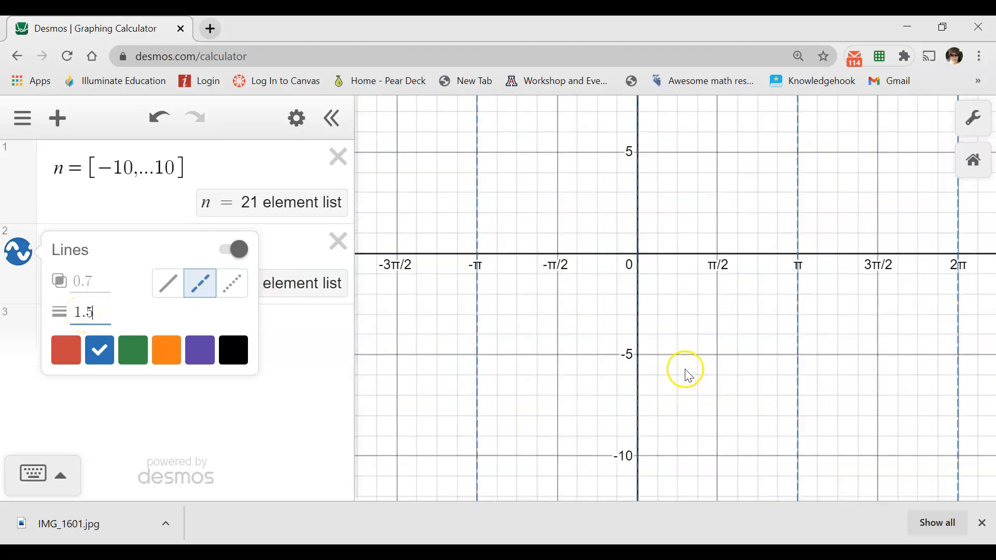
left_click_drag(685, 308, 716, 355)
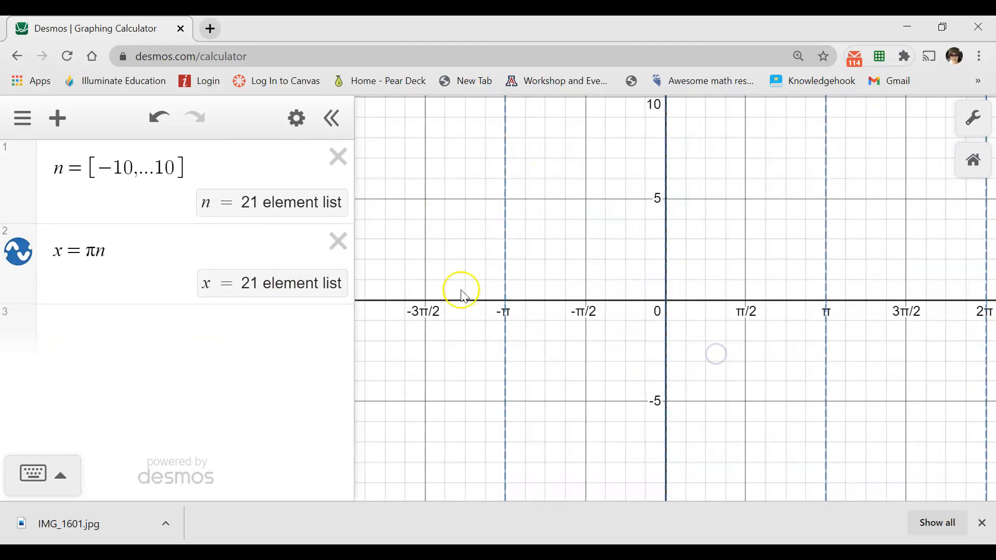
scroll(615, 234, "down", 1)
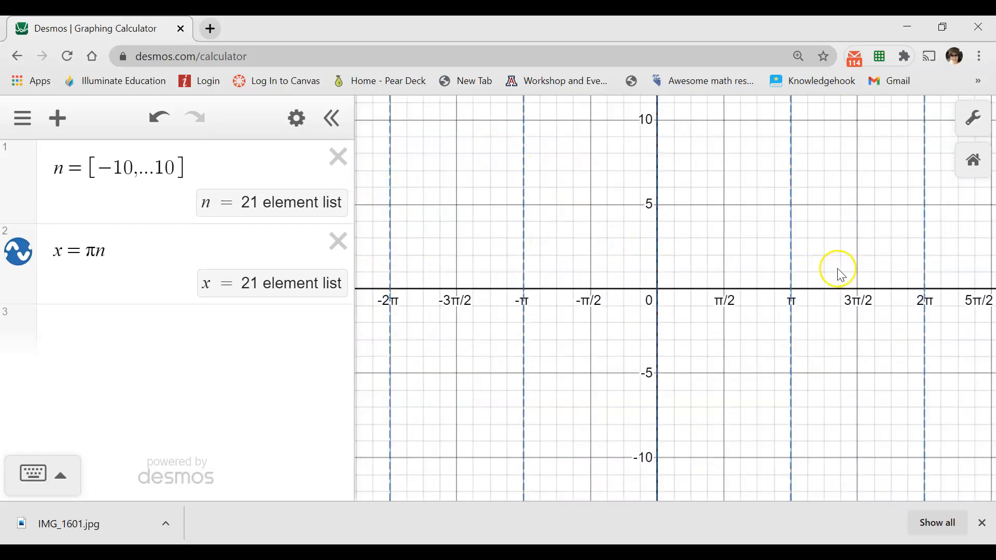
left_click(138, 338)
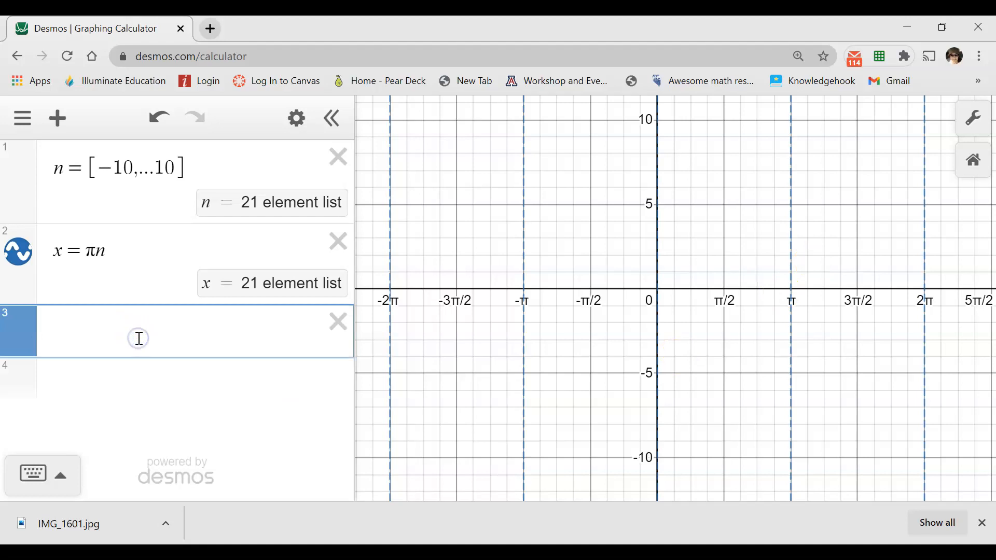
type("f(x)")
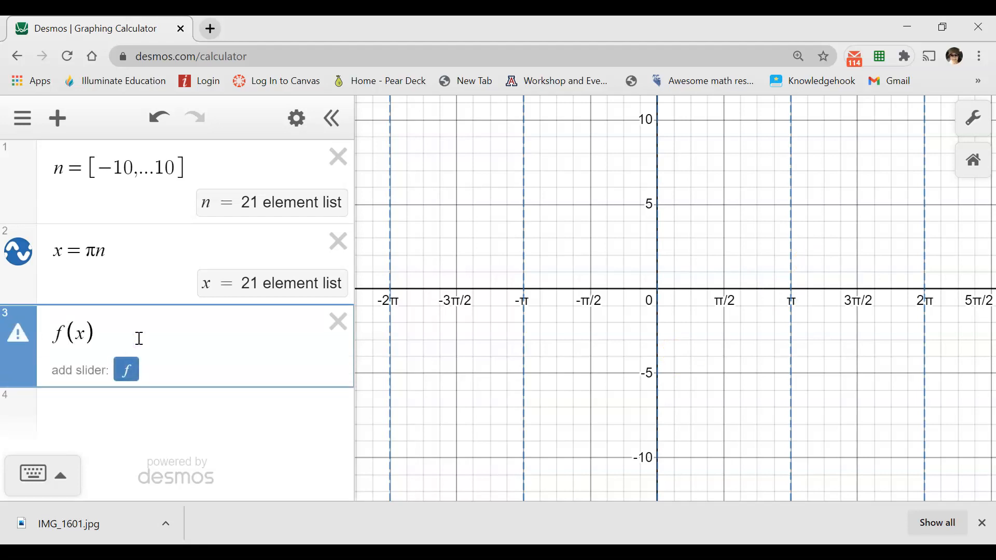
type("=")
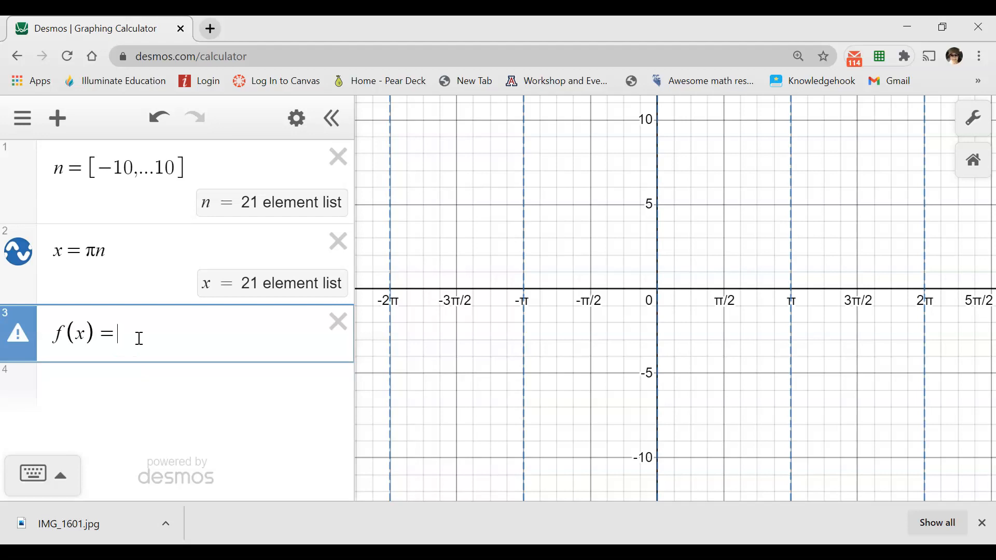
type("1/tan x")
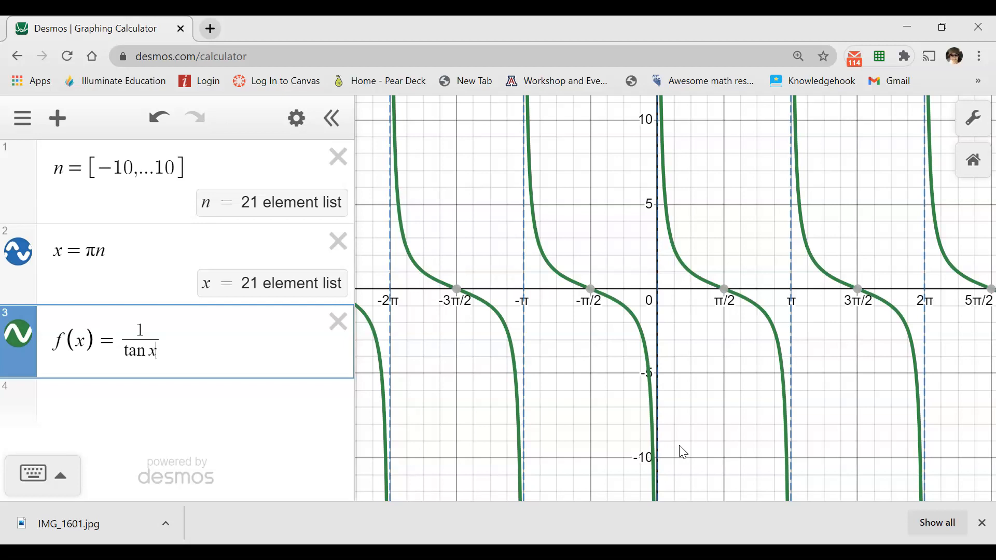
Step: Review the x-axis and y-axis bounds and step values in the graph settings, and return to the graph
left_click(590, 354)
scroll(589, 353, "up", 1)
left_click(969, 130)
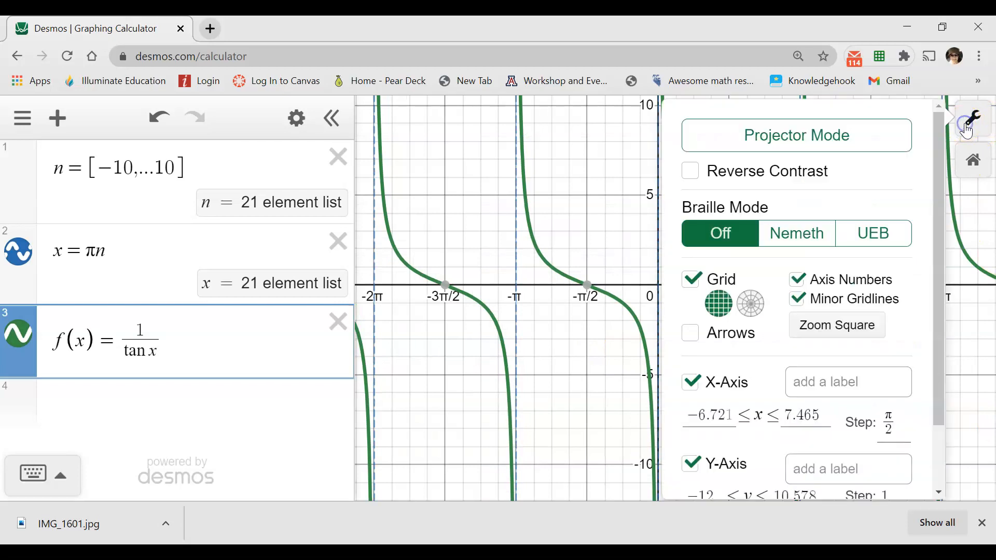
scroll(772, 391, "down", 1)
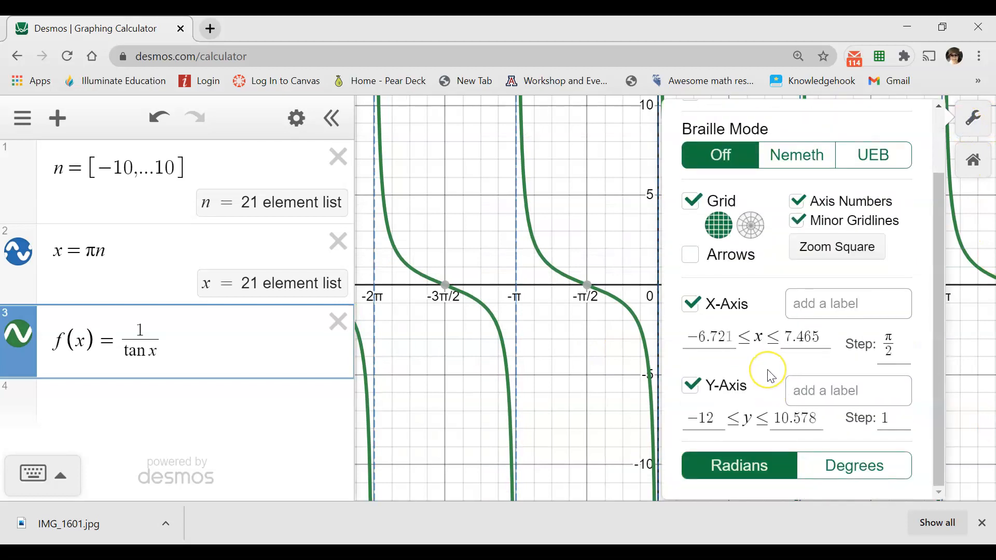
left_click(704, 339)
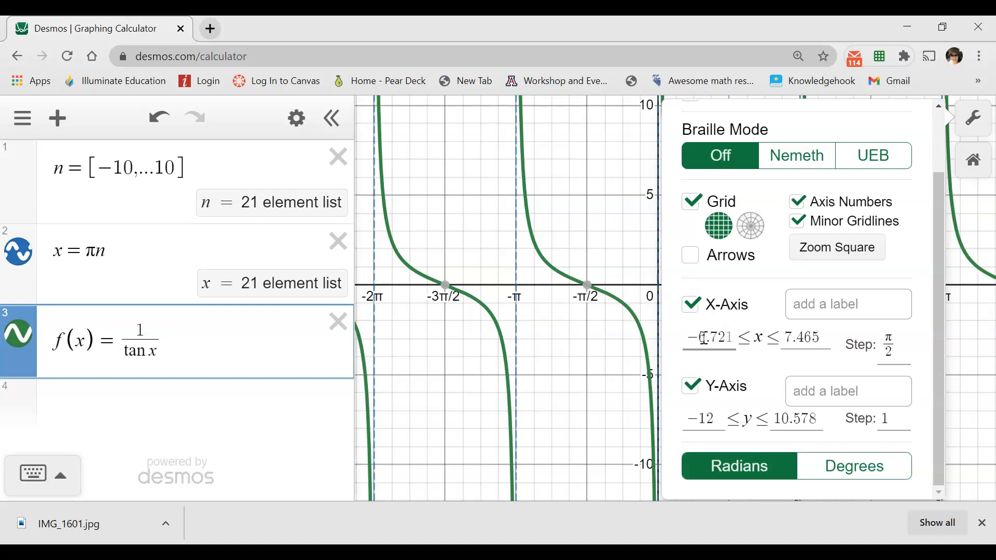
left_click(592, 337)
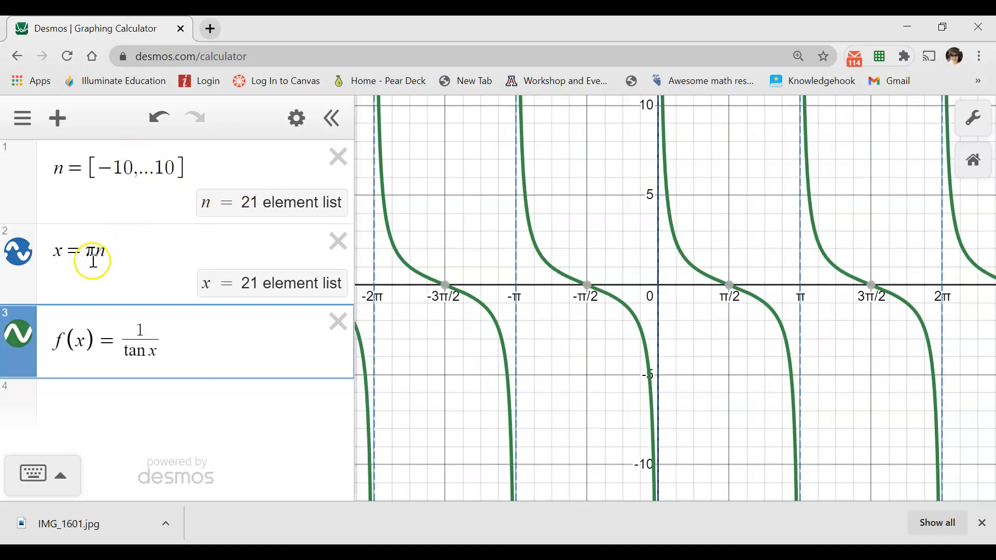
Step: Examine the π factor and the list variable n in the vertical line equation x = πn
left_click(117, 269)
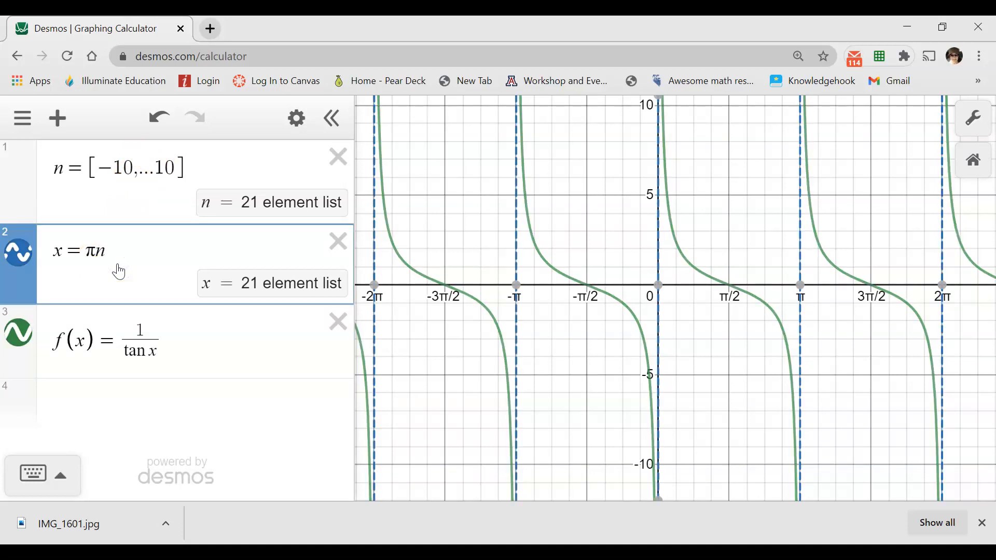
left_click_drag(87, 251, 96, 253)
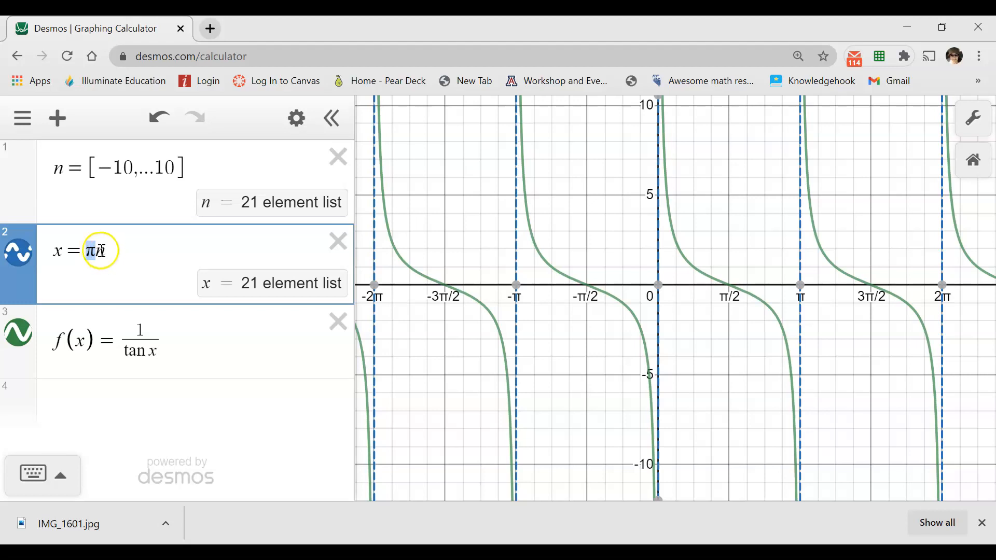
left_click_drag(97, 251, 103, 251)
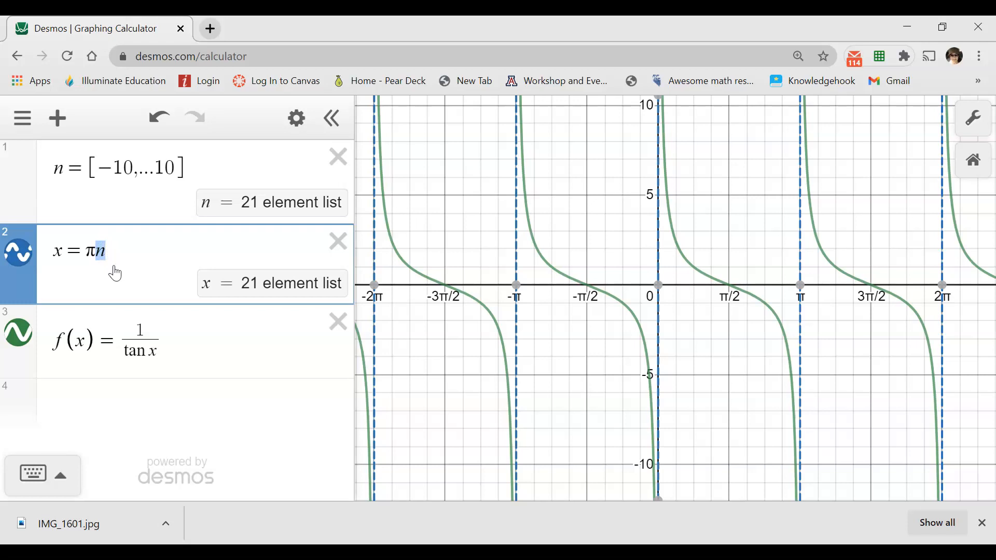
Step: Extend the list in the first expression to n = [-100,...100]
left_click_drag(40, 160, 178, 170)
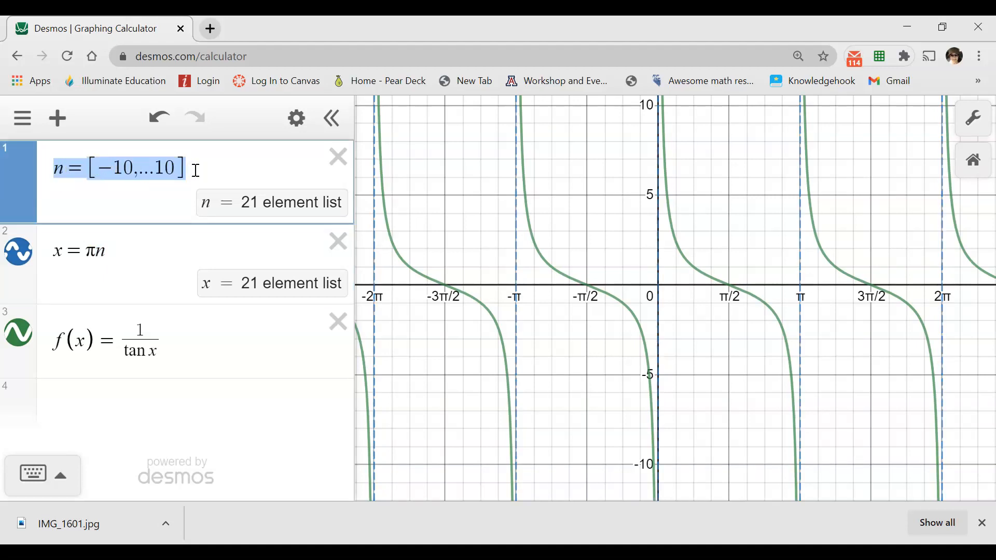
left_click(128, 170)
type("0")
left_click(177, 169)
type("0")
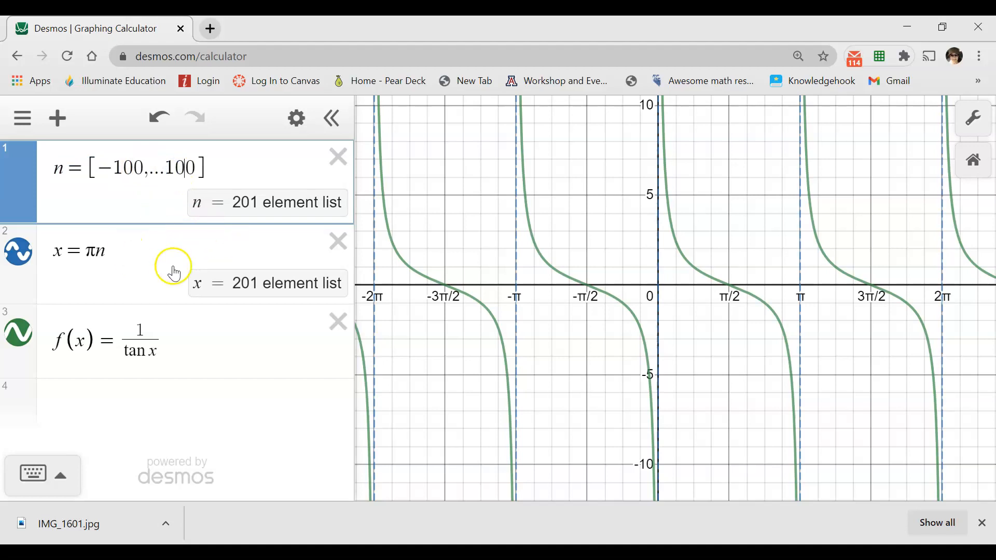
Step: Set the line thickness of the dashed x = πn lines to 2.5
left_click_drag(413, 314, 453, 311)
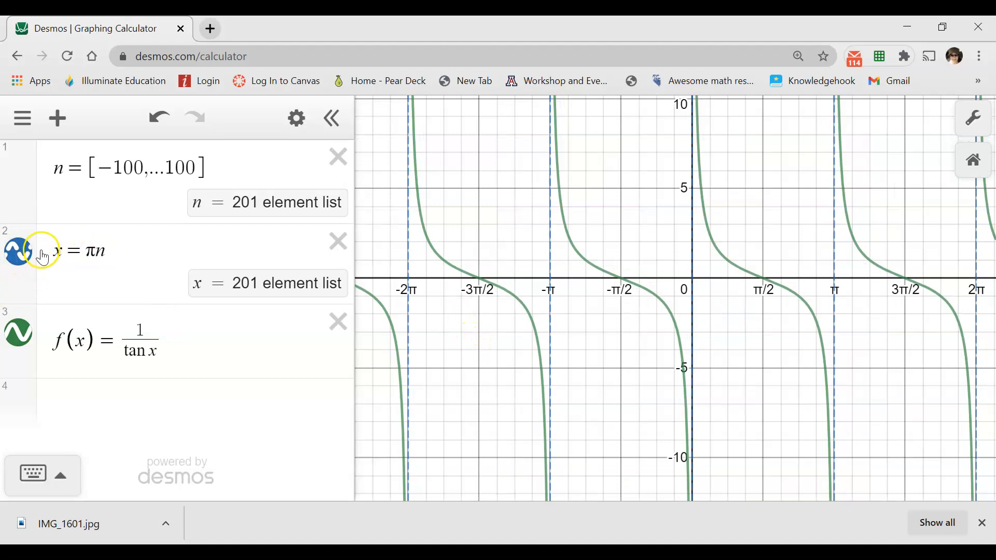
left_click(80, 260)
left_click_drag(117, 252, 56, 252)
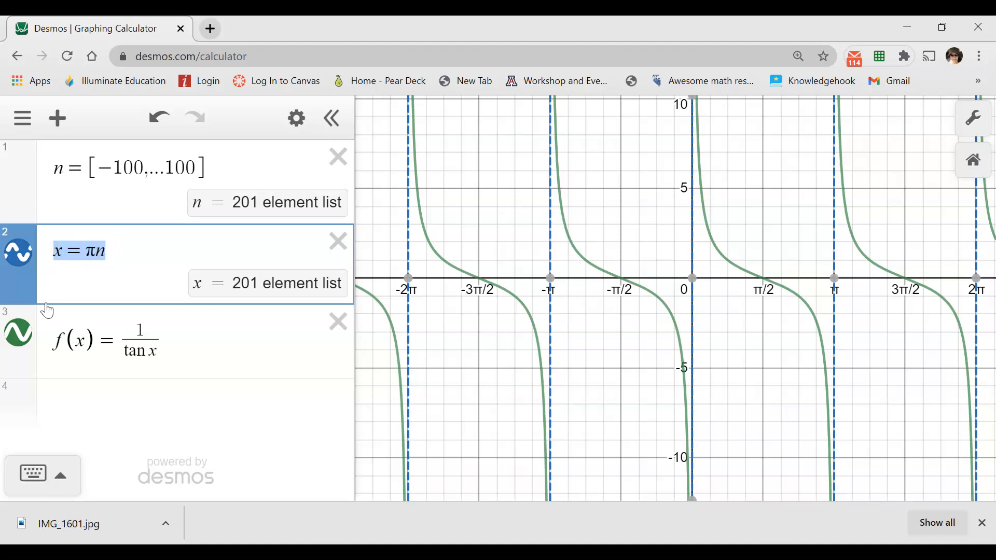
left_click(18, 267)
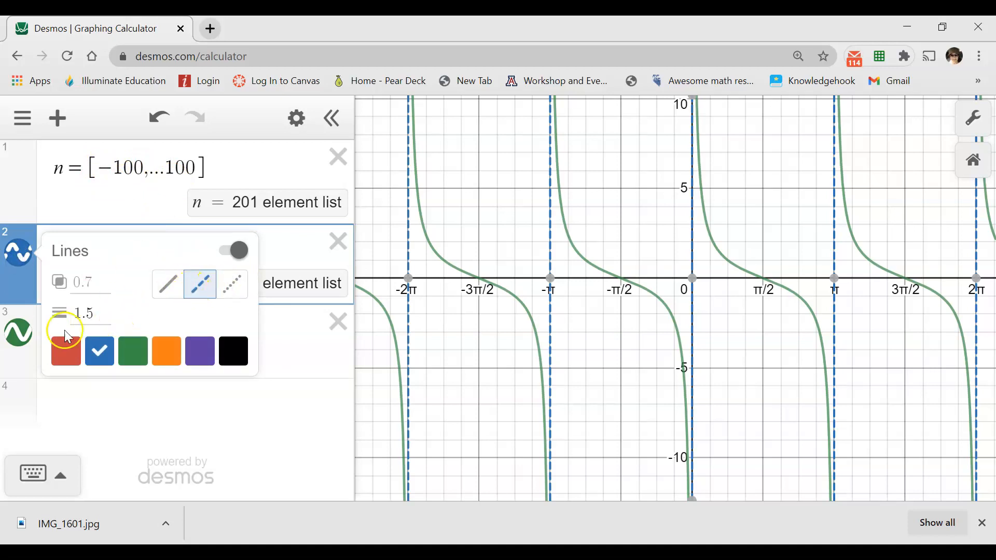
double_click(91, 324)
type("2.5")
left_click(453, 400)
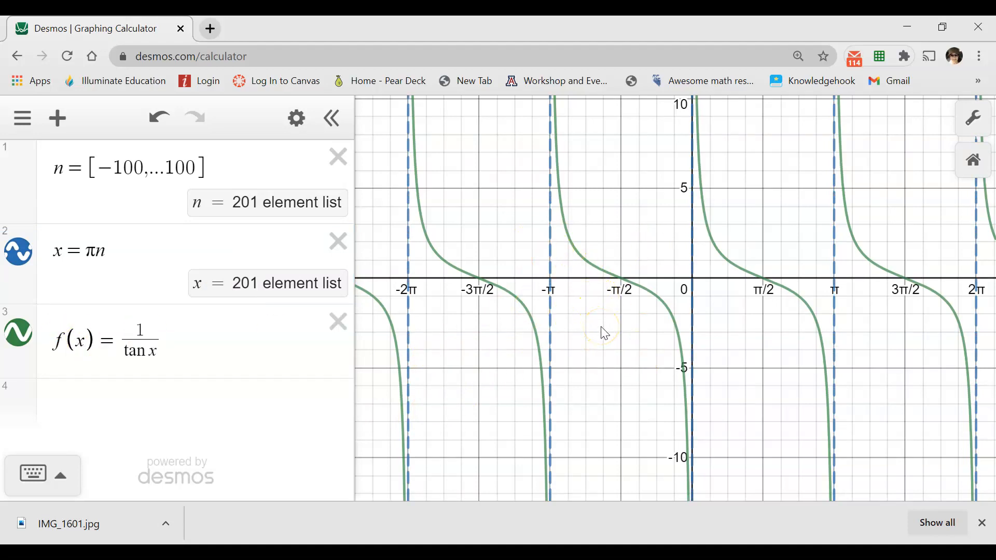
Step: Delete the f(x) = 1/tan x expression from the expression list
left_click(338, 325)
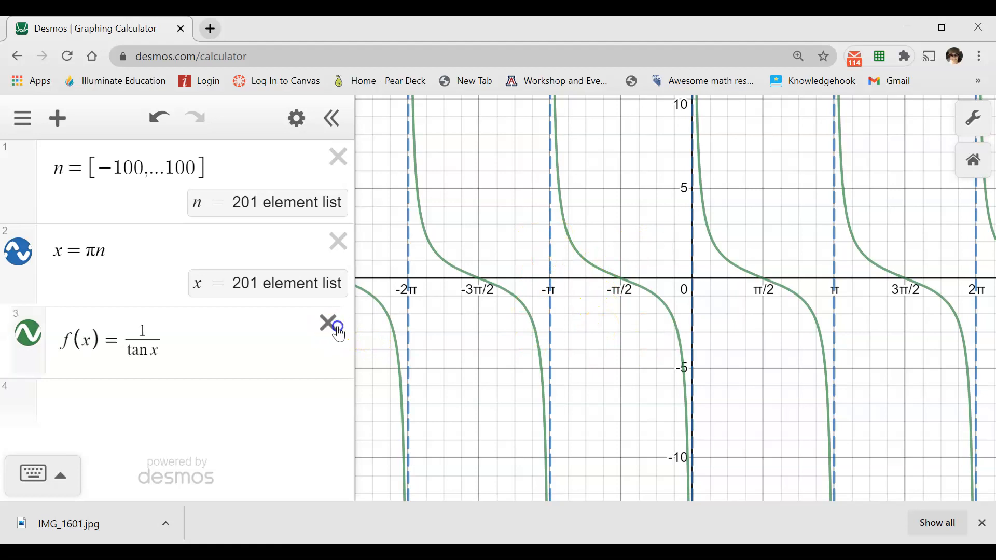